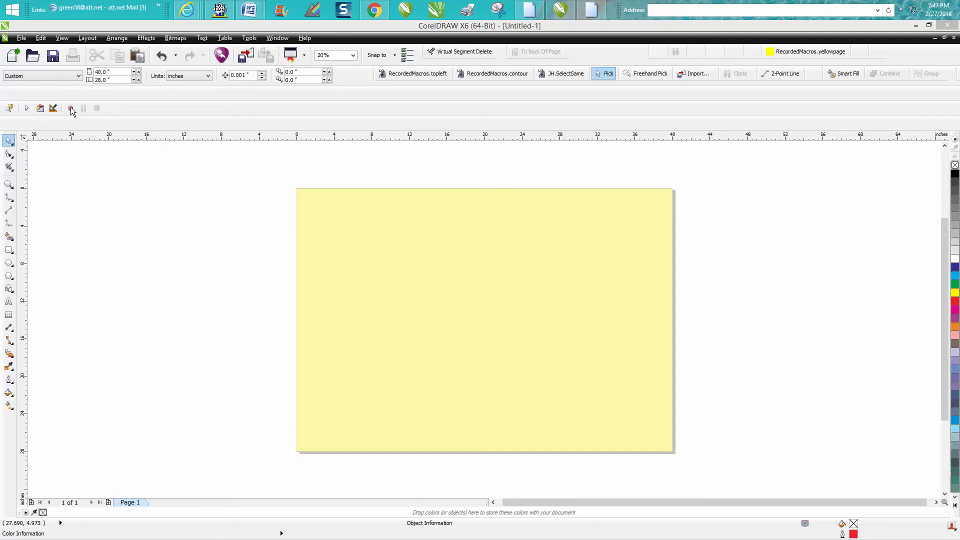
# Begin recording a macro from Tools > Macros, naming it 'whitepage'
pyautogui.click(249, 38)
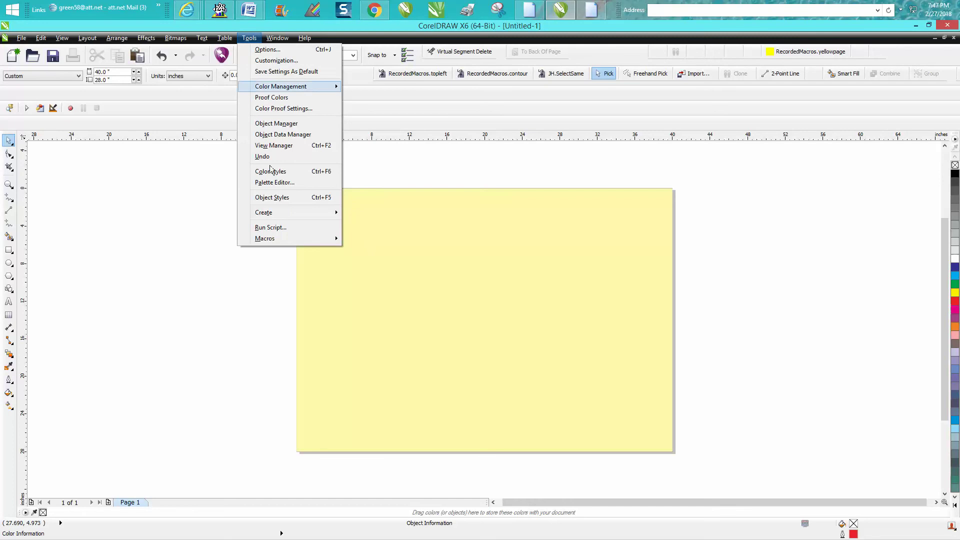
pyautogui.moveTo(265, 238)
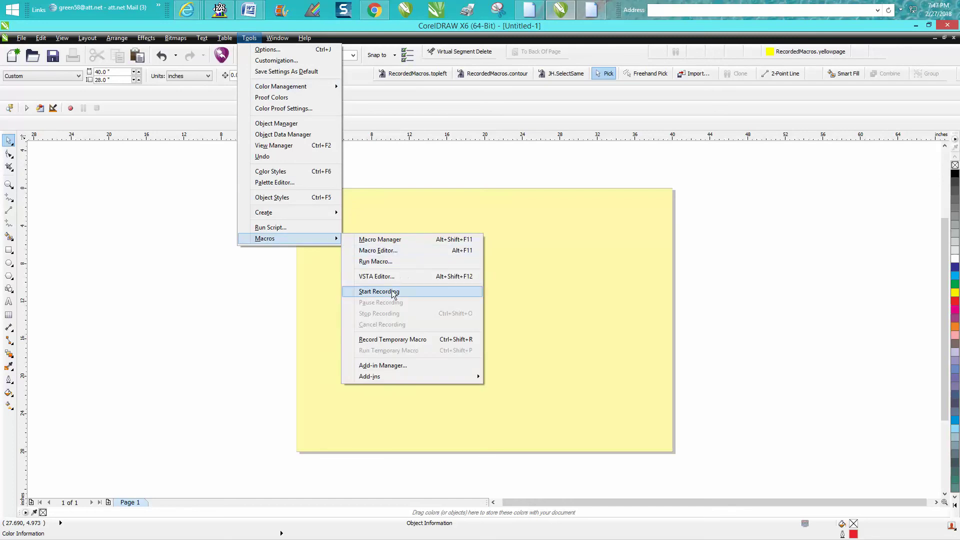
pyautogui.click(217, 260)
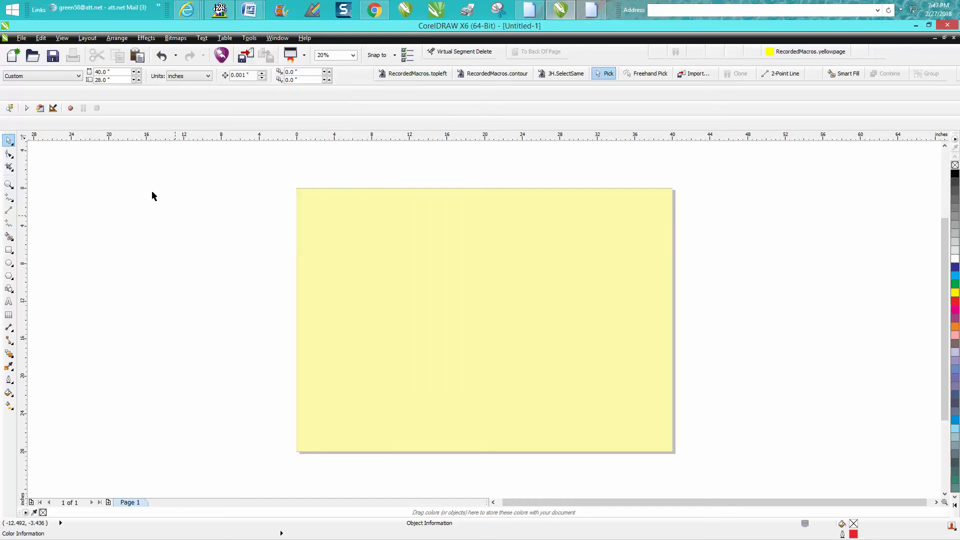
pyautogui.click(70, 110)
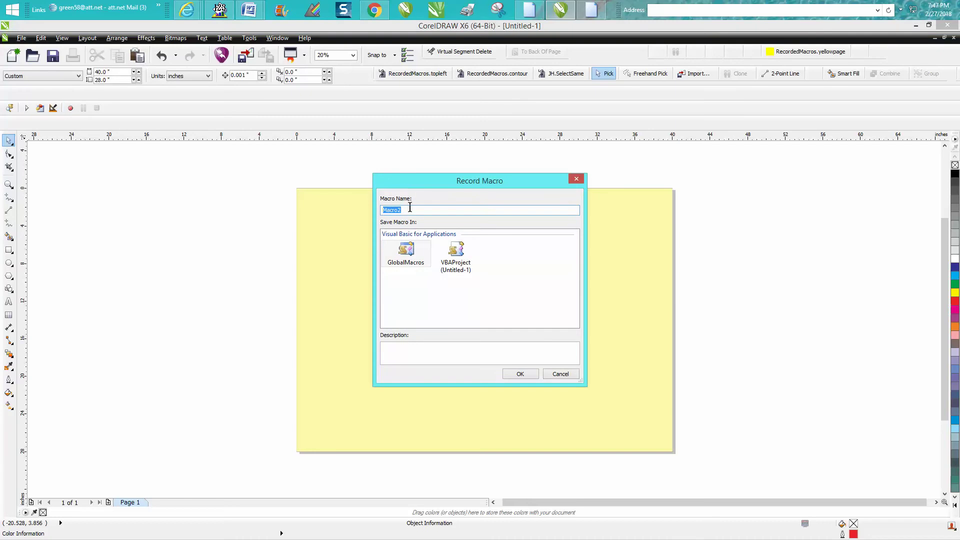
pyautogui.write('whitepage')
pyautogui.click(528, 372)
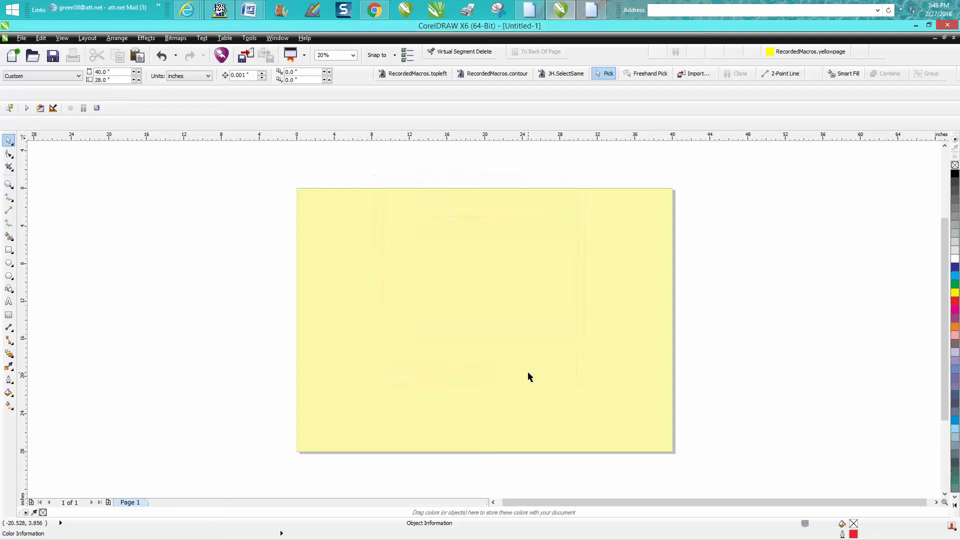
# Set the document background to No Background so the page turns white, then stop recording
pyautogui.click(248, 39)
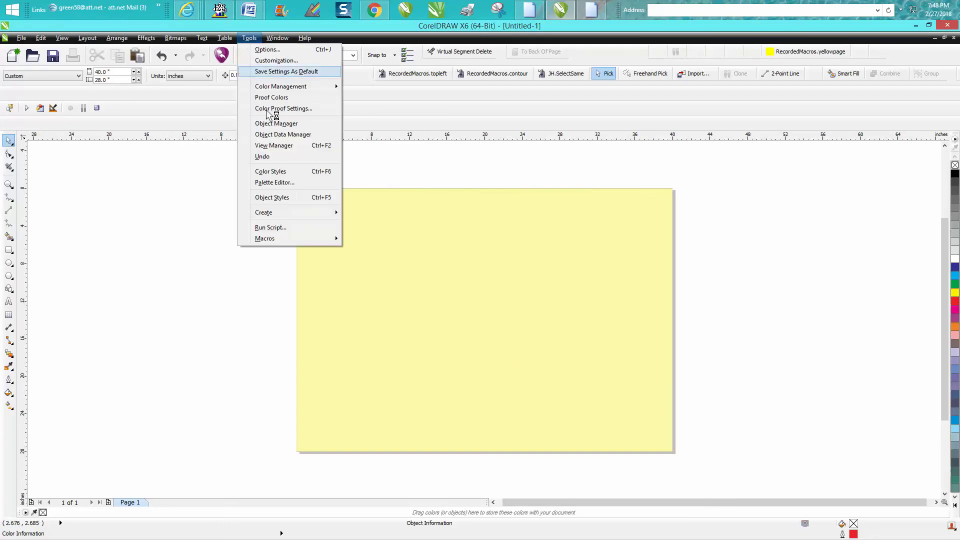
pyautogui.click(280, 70)
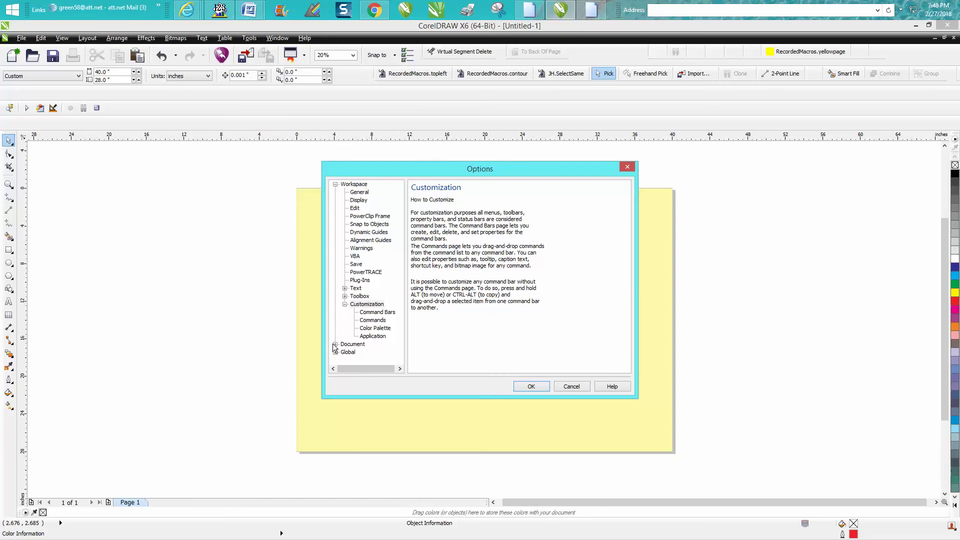
pyautogui.click(335, 345)
pyautogui.click(364, 319)
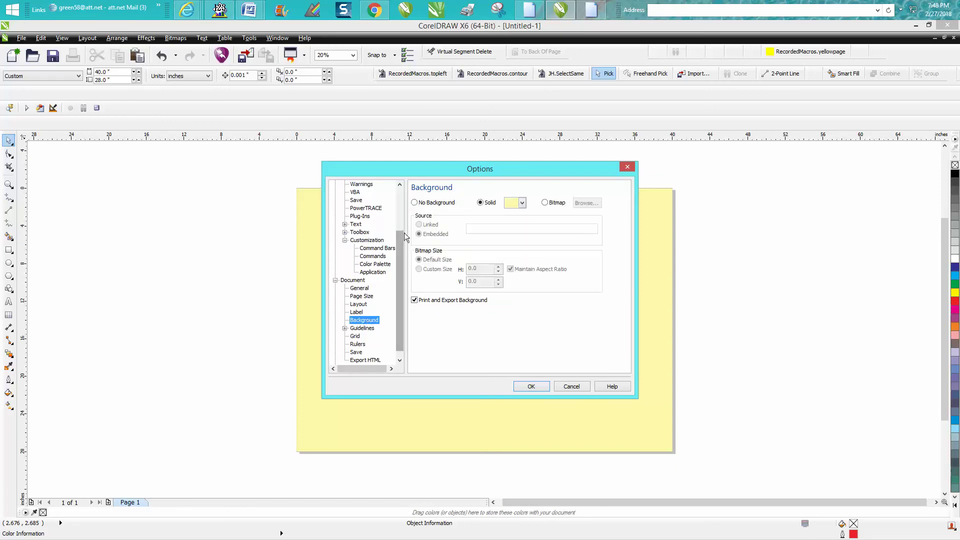
pyautogui.click(414, 203)
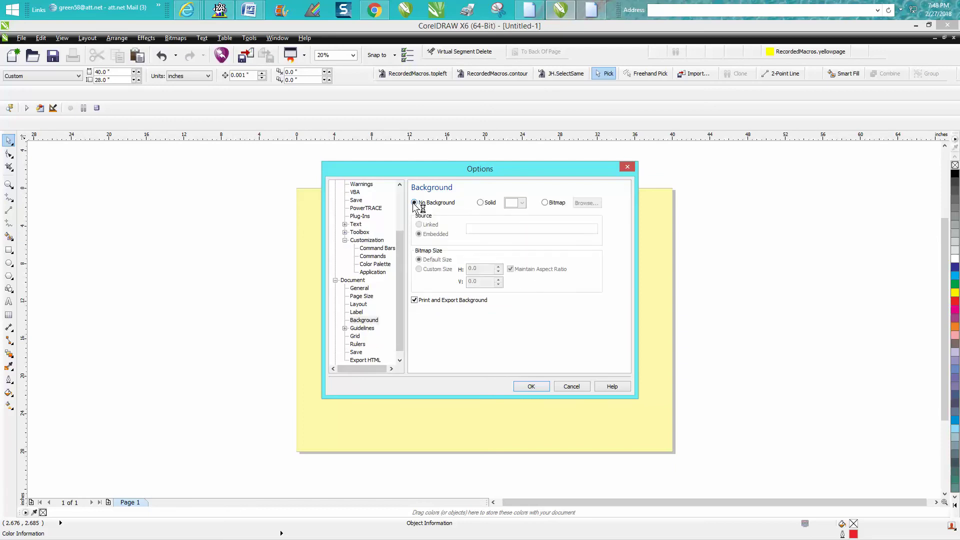
pyautogui.click(531, 387)
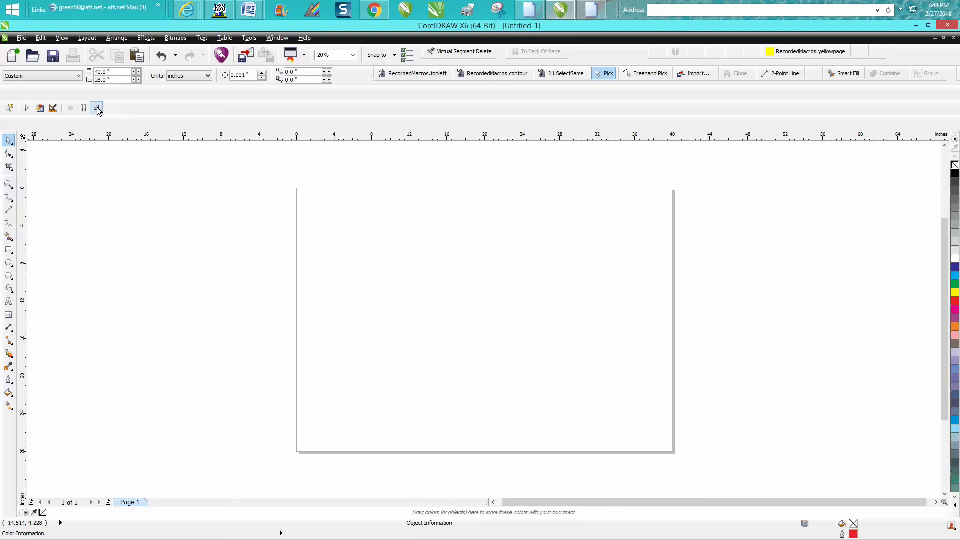
pyautogui.click(96, 109)
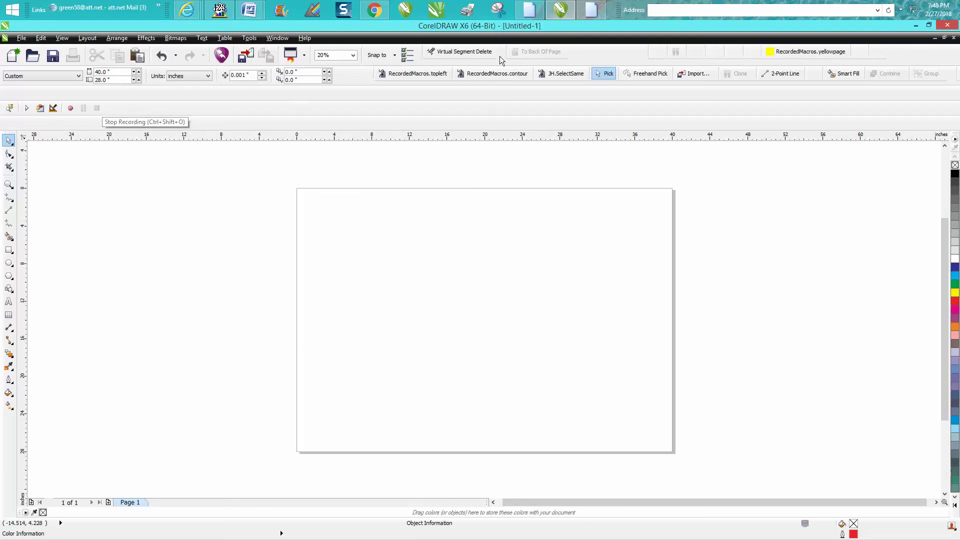
# Run RecordedMacros.yellowpage from its toolbar button to turn the page yellow
pyautogui.click(781, 56)
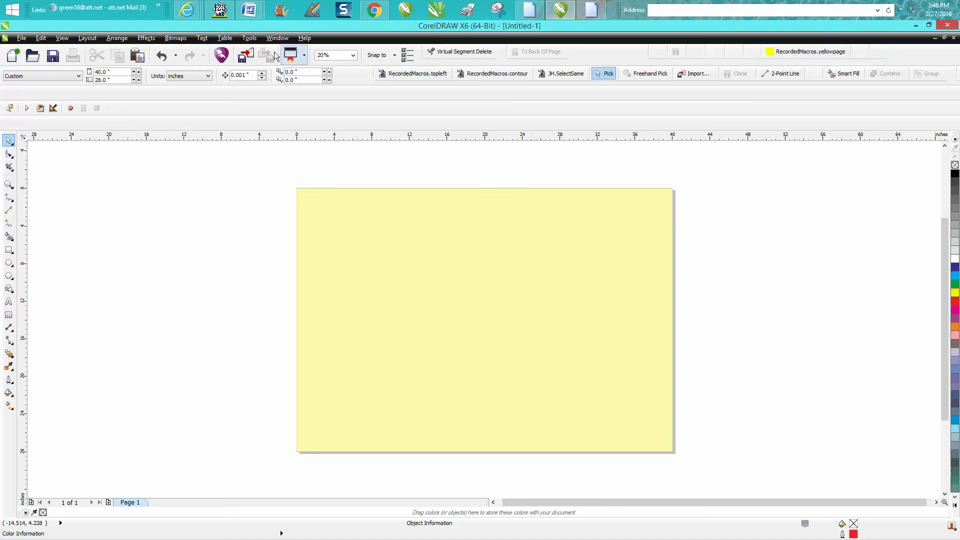
# Drag RecordedMacros.whitepage from the Macros command category onto the canvas as a floating toolbar
pyautogui.click(251, 43)
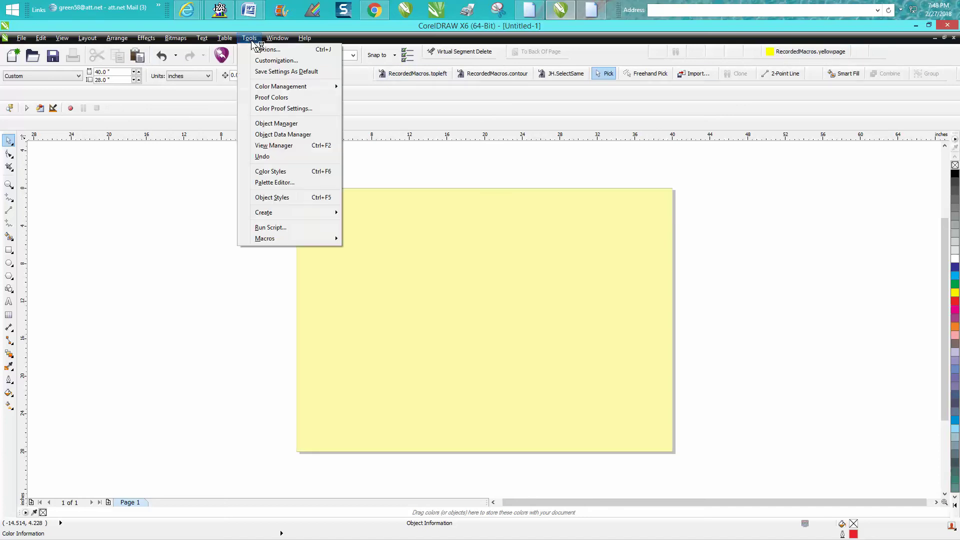
pyautogui.click(266, 60)
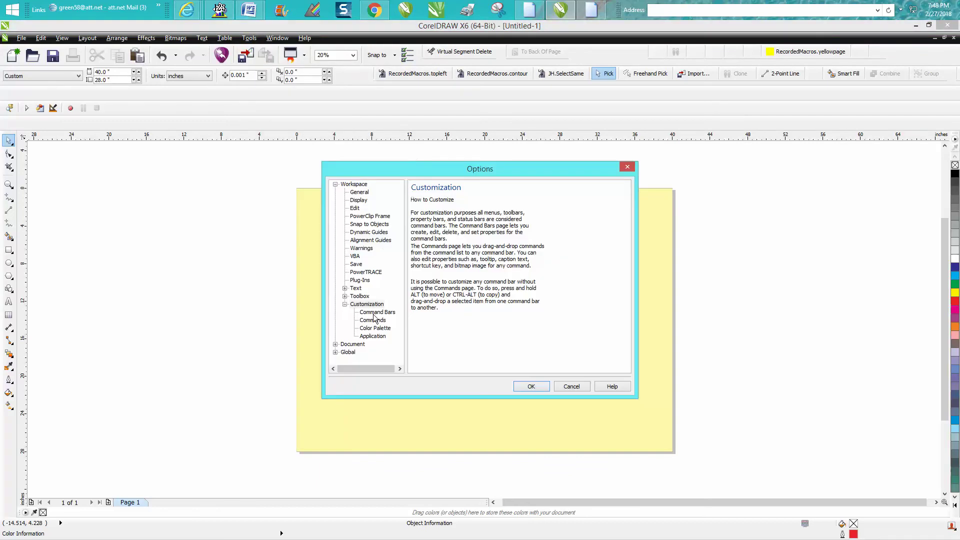
pyautogui.click(375, 320)
pyautogui.click(472, 202)
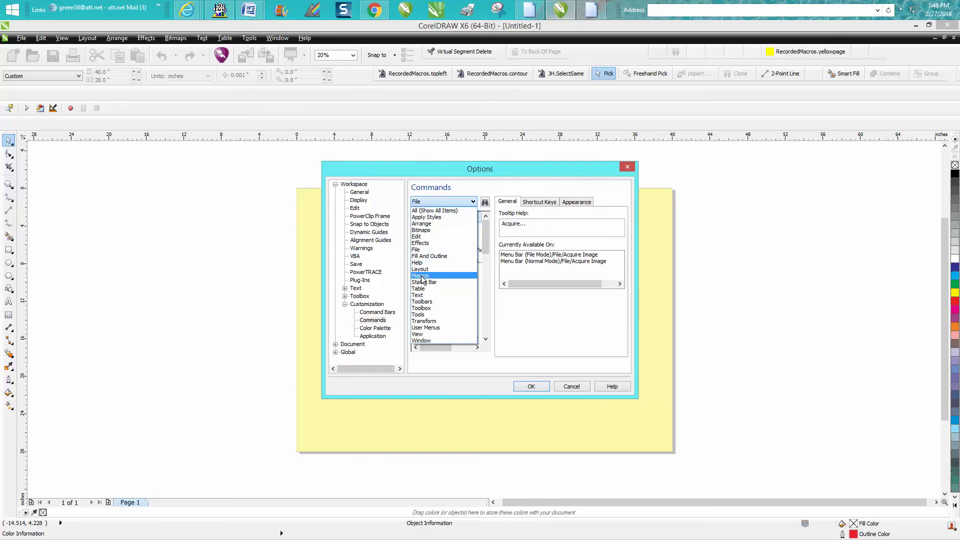
pyautogui.click(422, 276)
pyautogui.click(422, 279)
pyautogui.moveTo(489, 242); pyautogui.dragTo(489, 341)
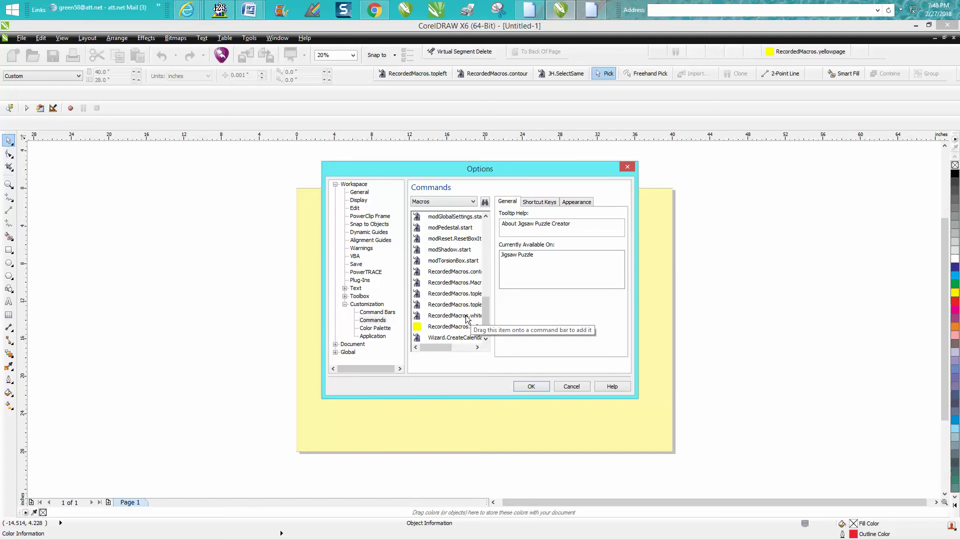
pyautogui.moveTo(469, 319); pyautogui.dragTo(783, 318)
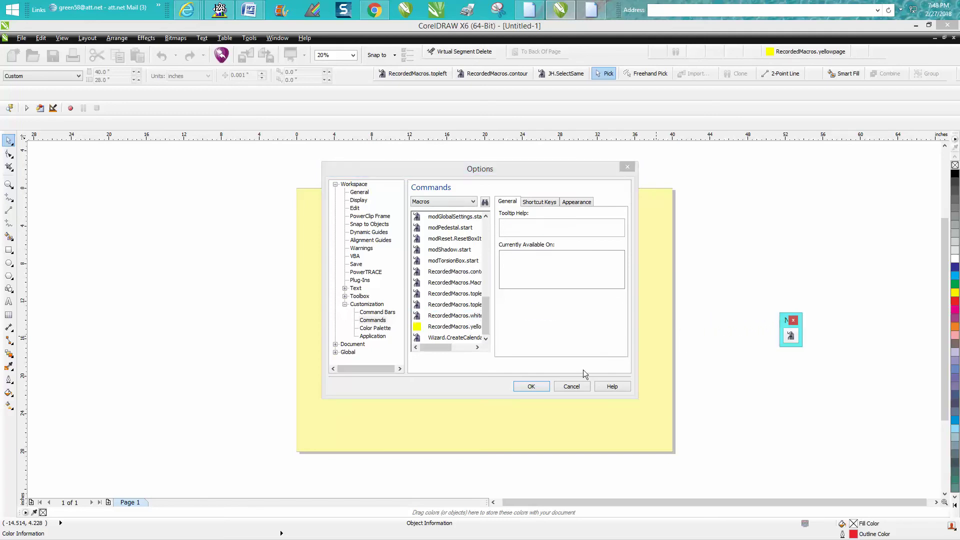
pyautogui.click(535, 385)
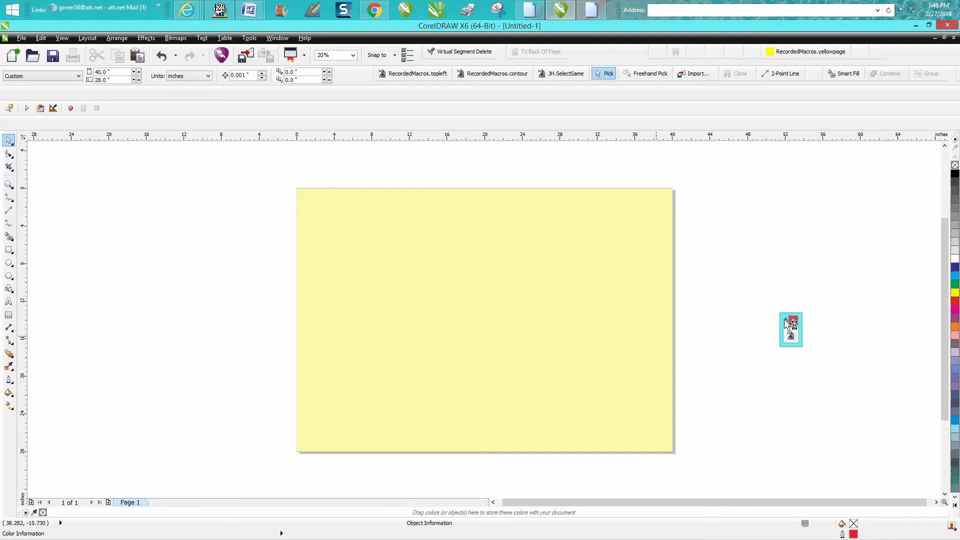
# Dock the whitepage button beside yellowpage with Caption to Right of Image, and test it
pyautogui.moveTo(784, 319)
pyautogui.mouseDown()
pyautogui.moveTo(706, 113)
pyautogui.moveTo(726, 110)
pyautogui.mouseUp()
pyautogui.moveTo(729, 108); pyautogui.dragTo(860, 54)
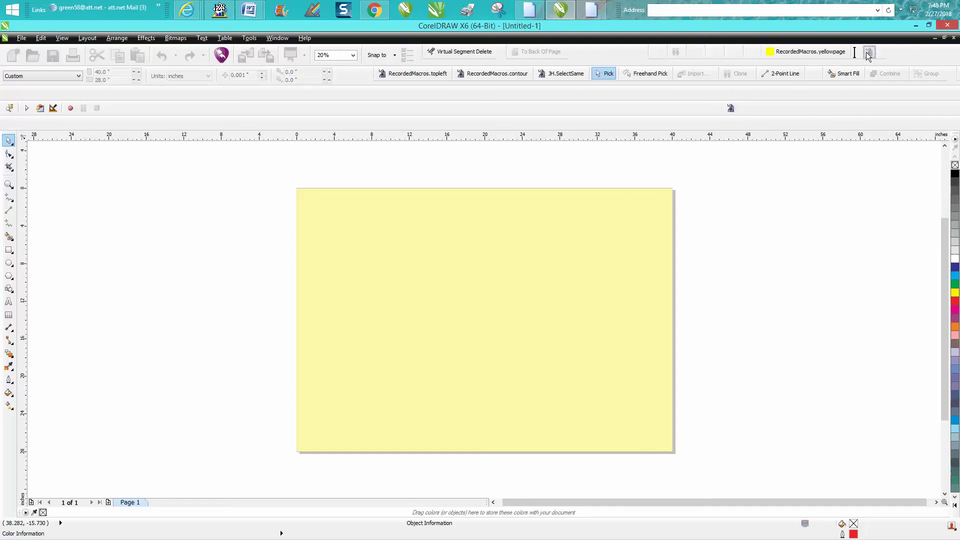
pyautogui.rightClick(860, 54)
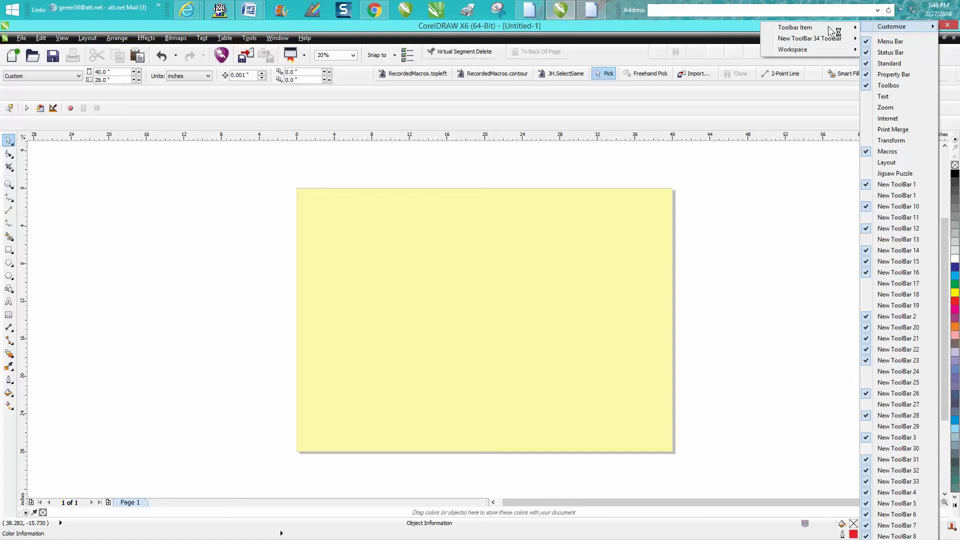
pyautogui.moveTo(814, 27)
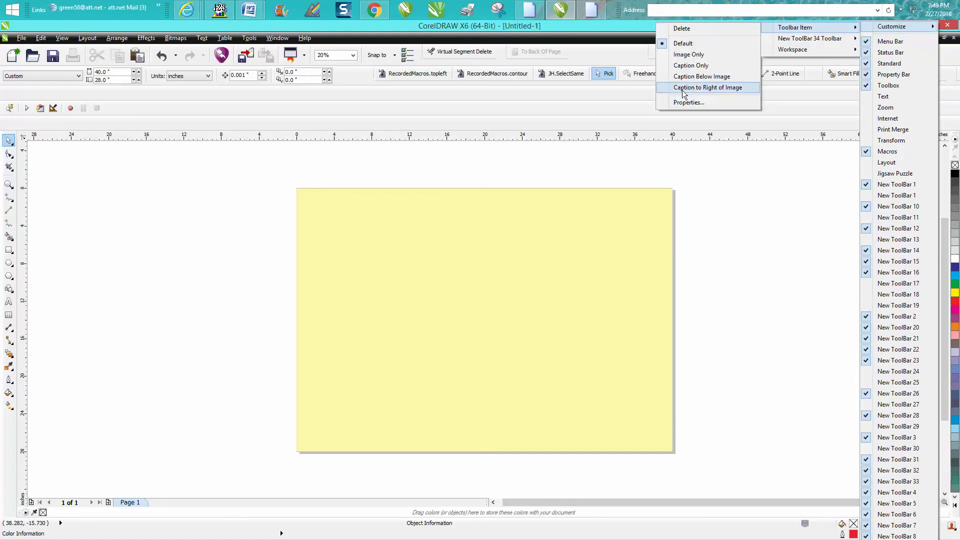
pyautogui.click(684, 88)
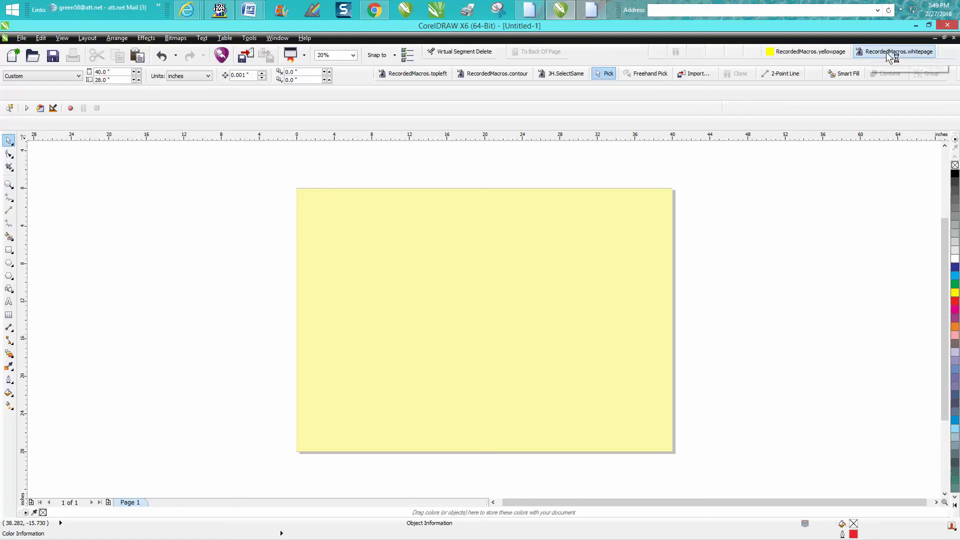
pyautogui.click(886, 52)
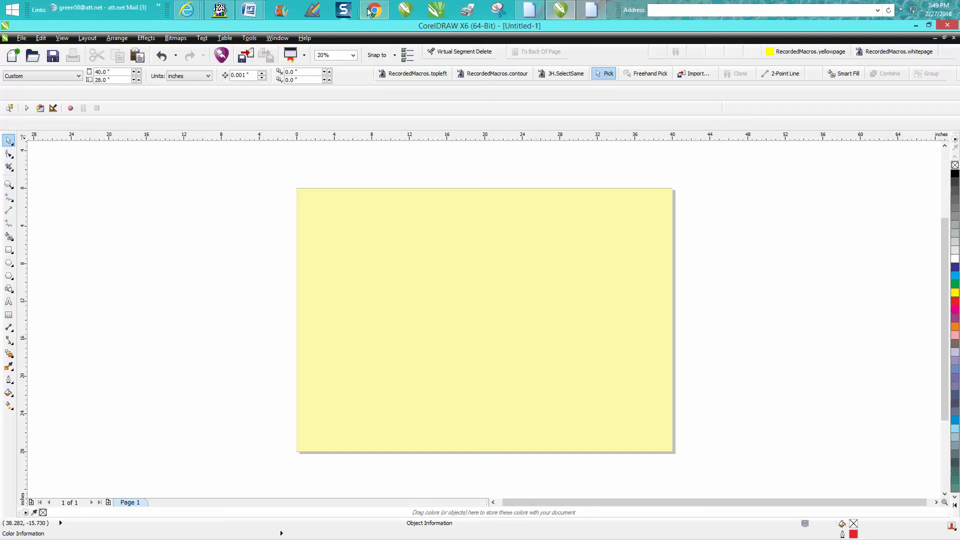
pyautogui.click(247, 40)
# Select RecordedMacros.whitepage in the Macros command category and show its Appearance settings
pyautogui.click(263, 62)
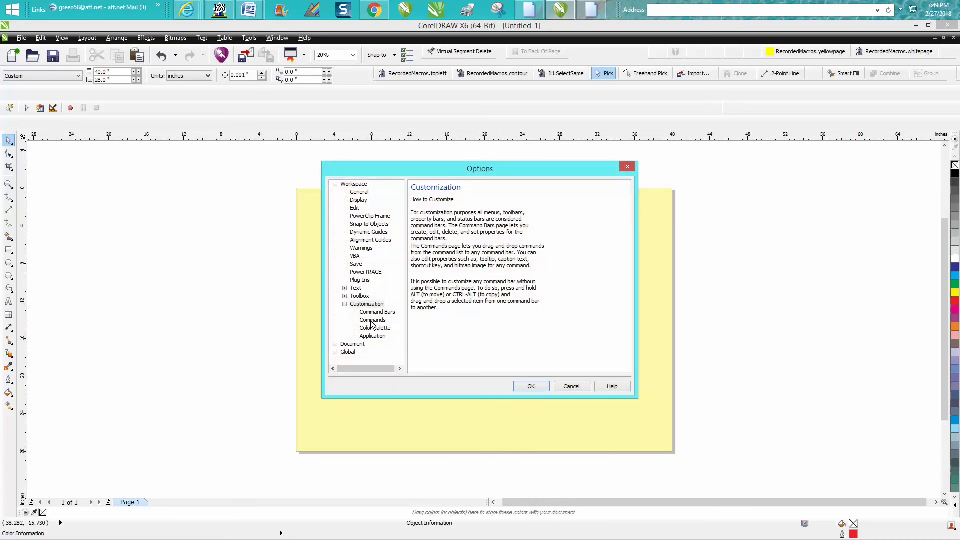
pyautogui.click(373, 320)
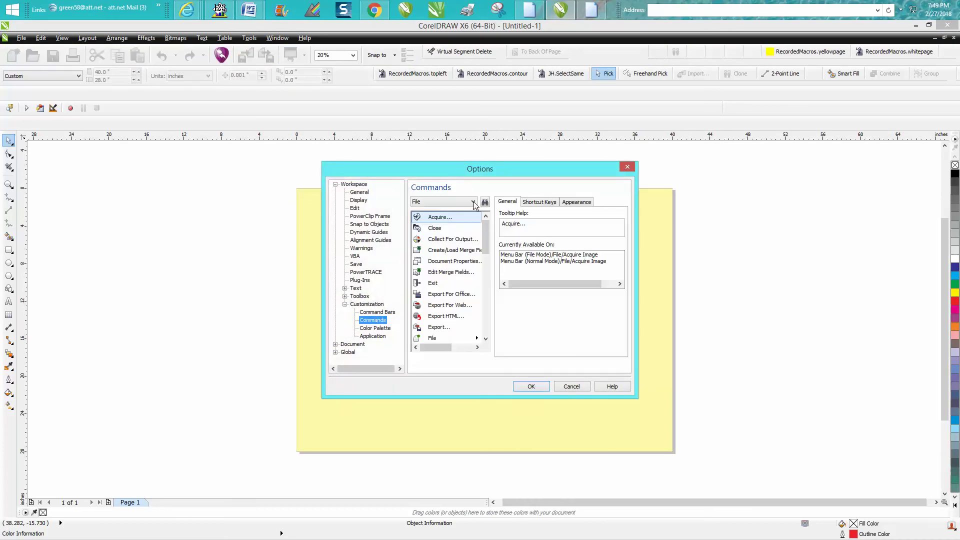
pyautogui.click(472, 202)
pyautogui.click(417, 276)
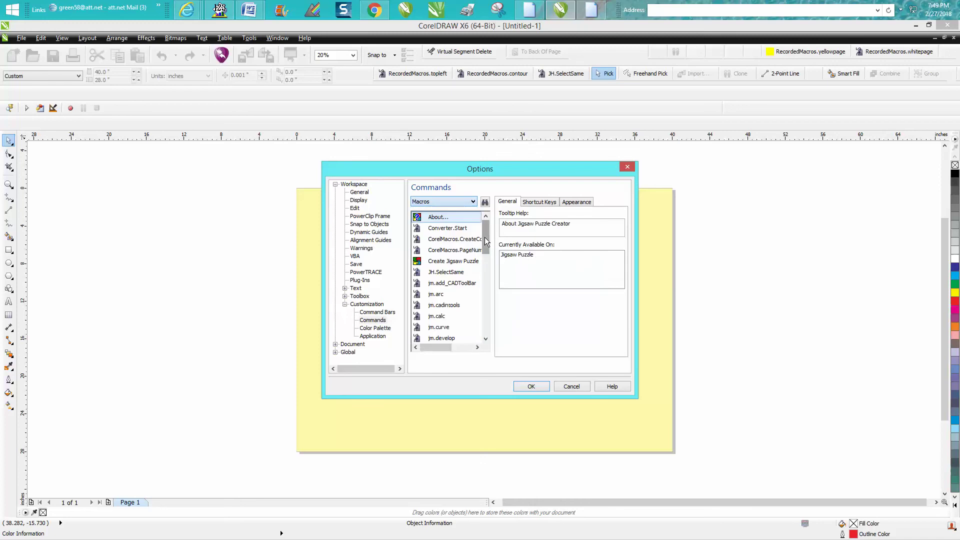
pyautogui.moveTo(486, 236); pyautogui.dragTo(483, 339)
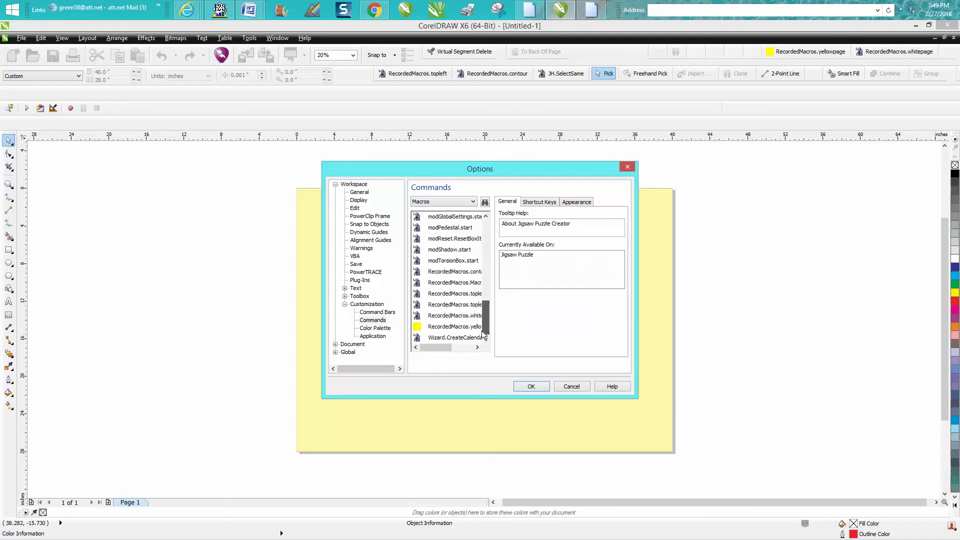
pyautogui.click(470, 316)
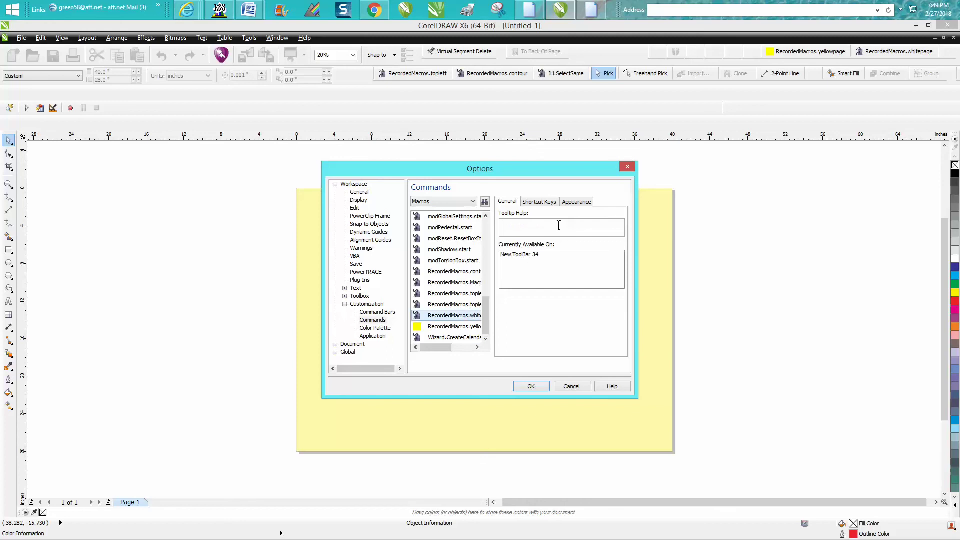
pyautogui.click(572, 201)
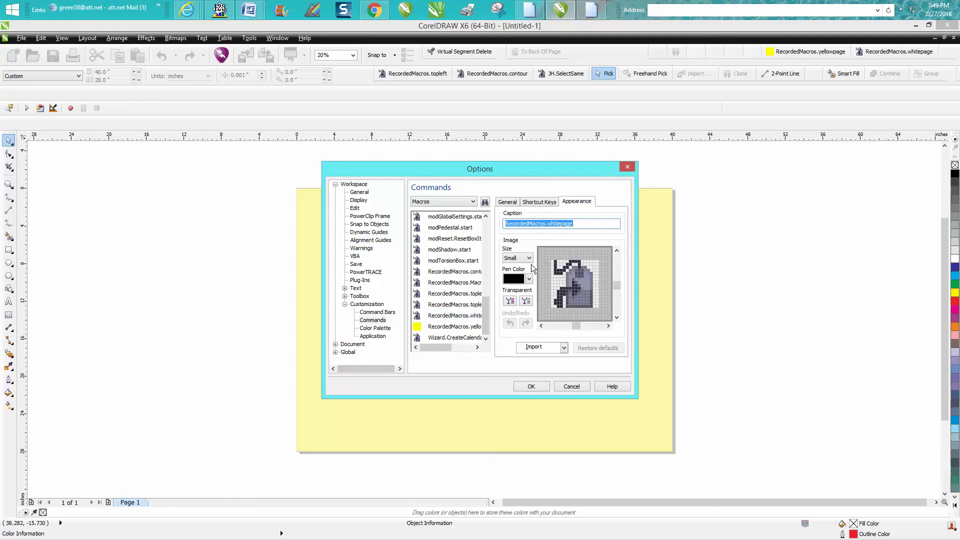
# Paint out the old icon in white, then fill the icon grid with yellow
pyautogui.click(529, 280)
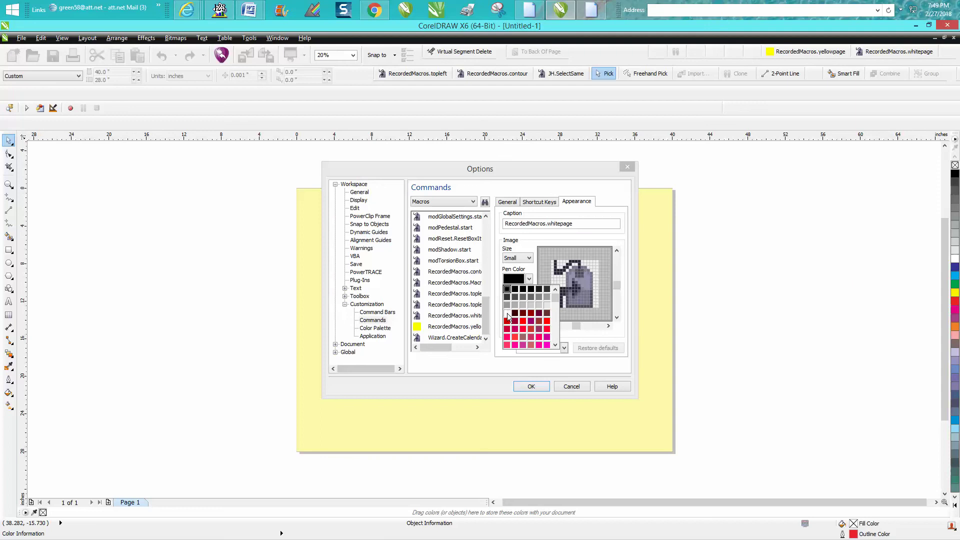
pyautogui.click(547, 297)
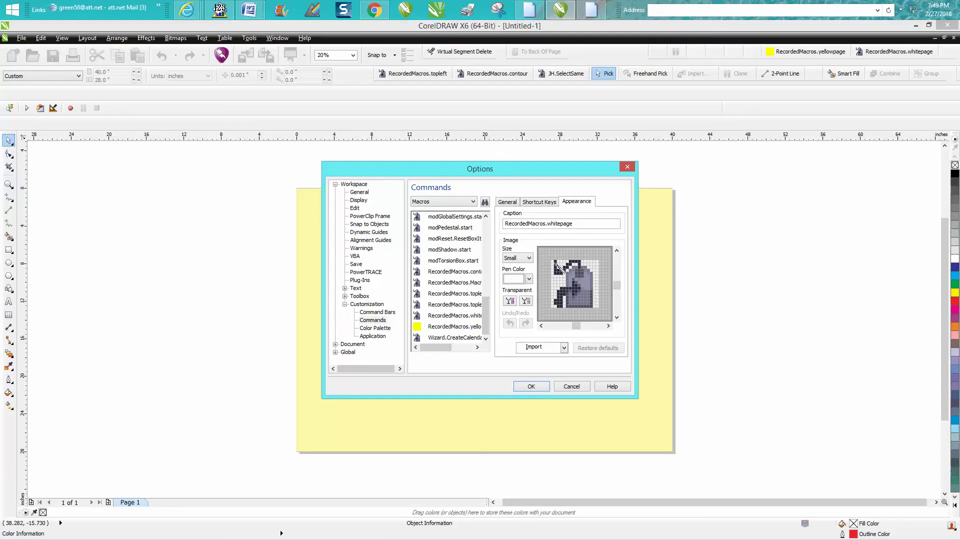
pyautogui.moveTo(556, 263)
pyautogui.mouseDown()
pyautogui.moveTo(584, 269)
pyautogui.moveTo(560, 269)
pyautogui.mouseUp()
pyautogui.click(530, 280)
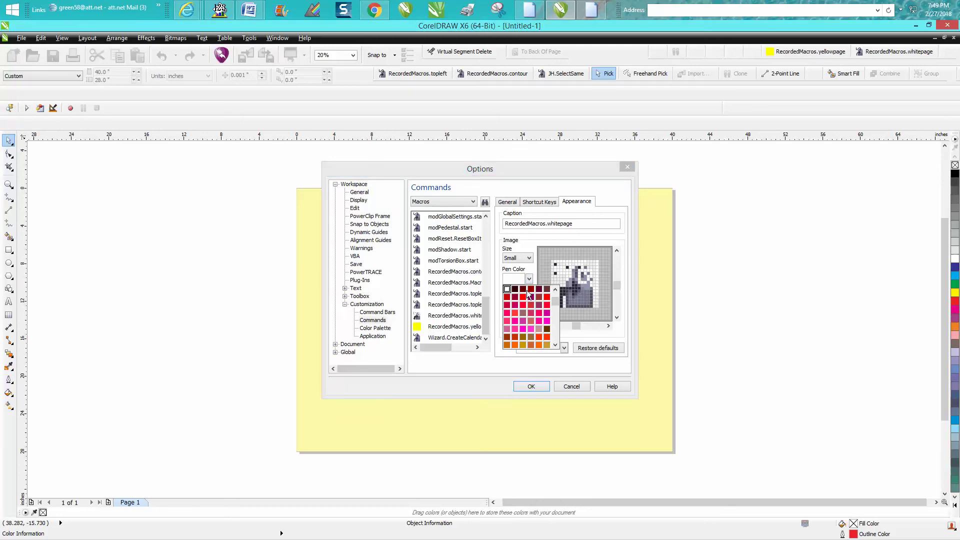
pyautogui.moveTo(553, 303); pyautogui.dragTo(554, 311)
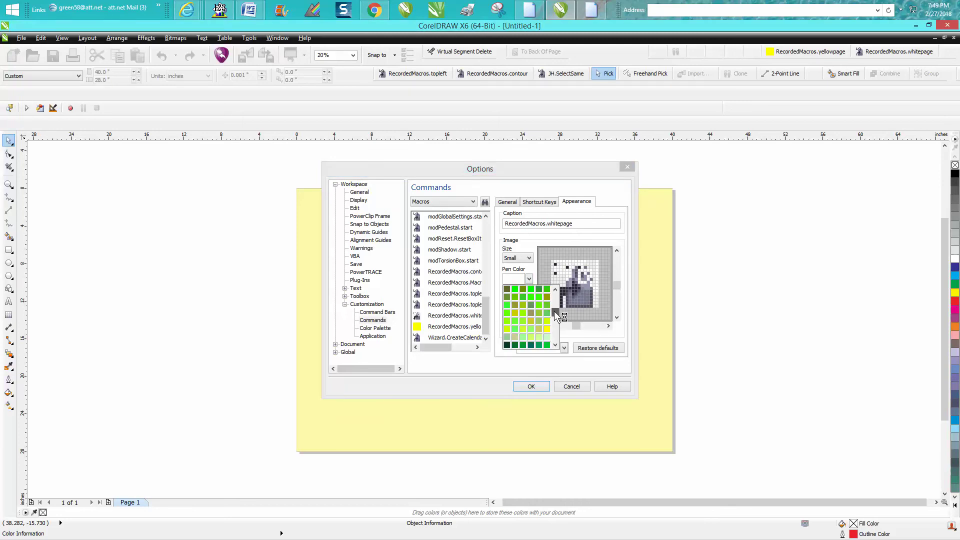
pyautogui.click(546, 328)
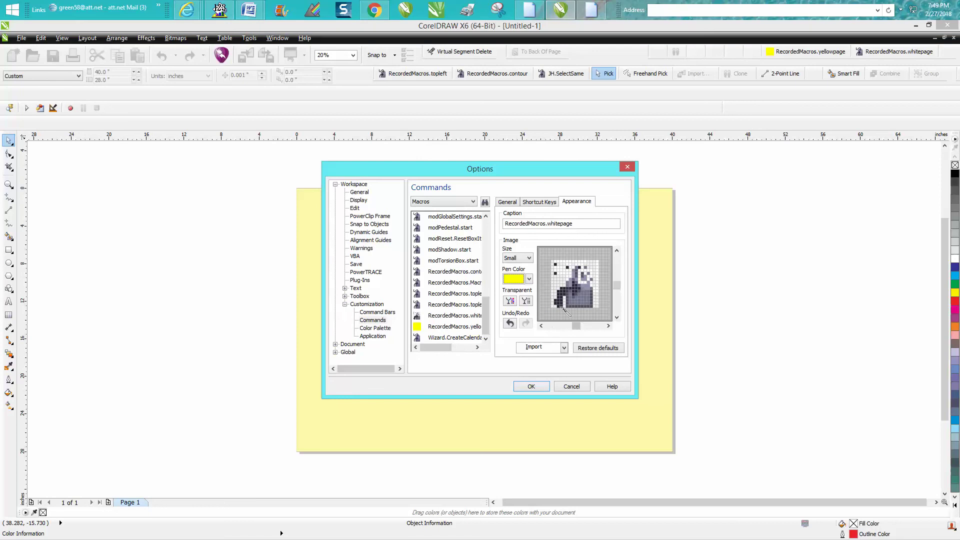
pyautogui.moveTo(557, 265)
pyautogui.mouseDown()
pyautogui.moveTo(599, 267)
pyautogui.moveTo(582, 301)
pyautogui.moveTo(559, 306)
pyautogui.moveTo(578, 289)
pyautogui.moveTo(566, 269)
pyautogui.moveTo(603, 269)
pyautogui.moveTo(600, 312)
pyautogui.moveTo(575, 304)
pyautogui.moveTo(584, 294)
pyautogui.moveTo(559, 273)
pyautogui.moveTo(559, 296)
pyautogui.moveTo(593, 264)
pyautogui.moveTo(549, 262)
pyautogui.moveTo(558, 301)
pyautogui.moveTo(568, 282)
pyautogui.moveTo(598, 288)
pyautogui.moveTo(565, 308)
pyautogui.moveTo(587, 286)
pyautogui.mouseUp()
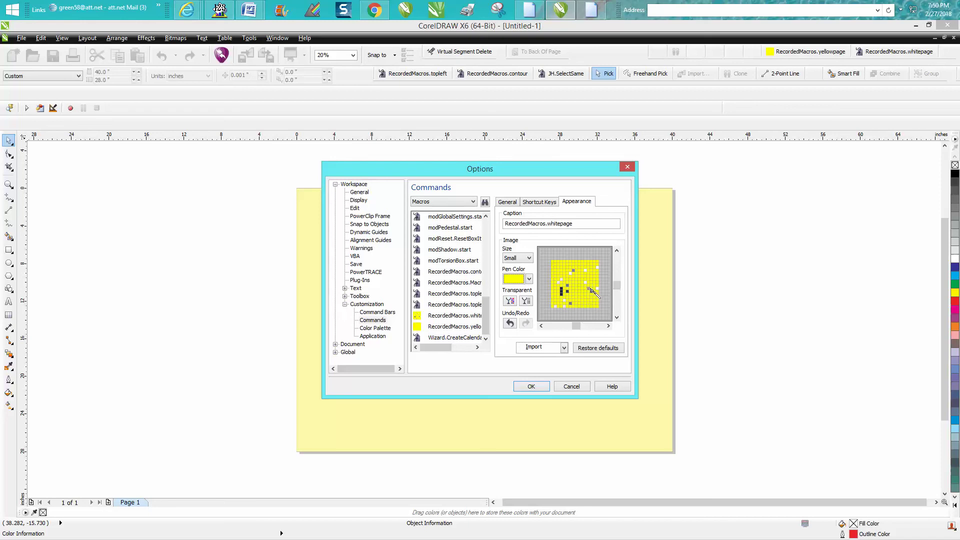
# Touch up the leftover dark and grey icon pixels in yellow
pyautogui.click(593, 291)
pyautogui.click(562, 295)
pyautogui.moveTo(568, 291); pyautogui.dragTo(561, 291)
pyautogui.click(574, 271)
pyautogui.click(589, 271)
pyautogui.moveTo(563, 290); pyautogui.dragTo(557, 281)
# Draw a red slashed circle on the yellow icon and apply the icon
pyautogui.click(530, 279)
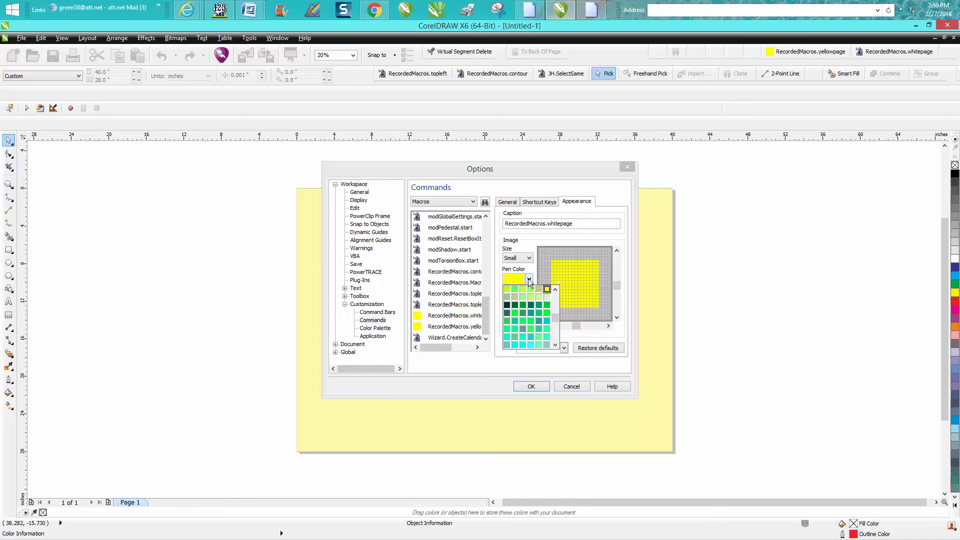
pyautogui.moveTo(557, 320); pyautogui.dragTo(555, 293)
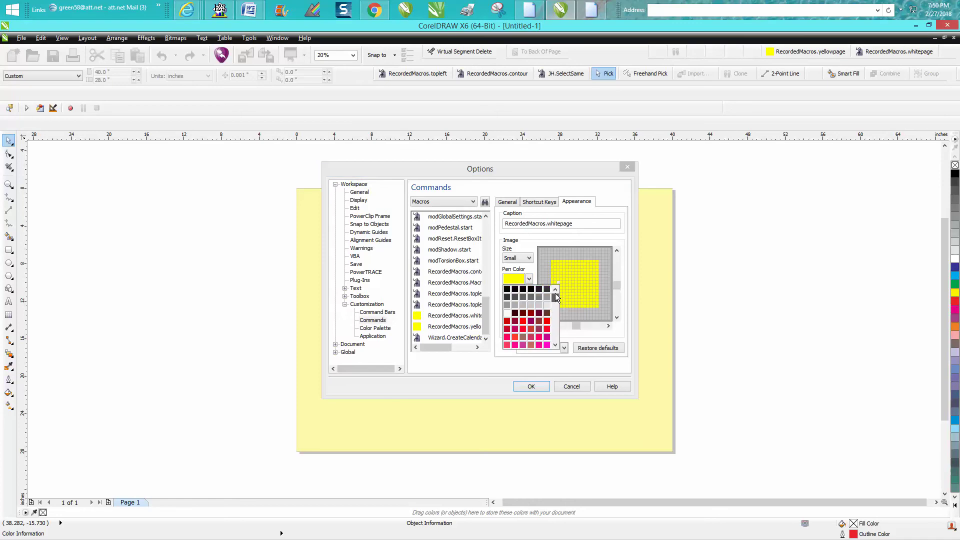
pyautogui.click(508, 323)
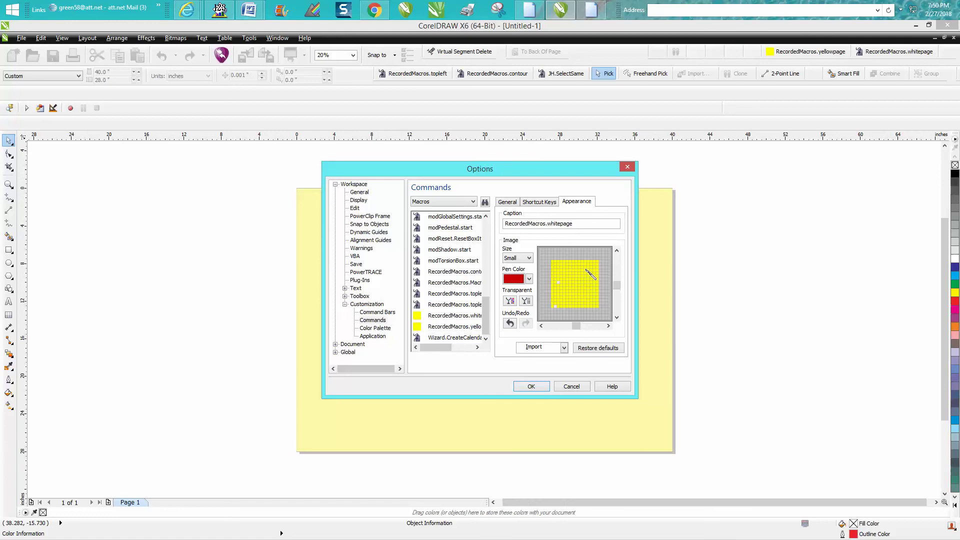
pyautogui.moveTo(583, 267); pyautogui.dragTo(584, 310)
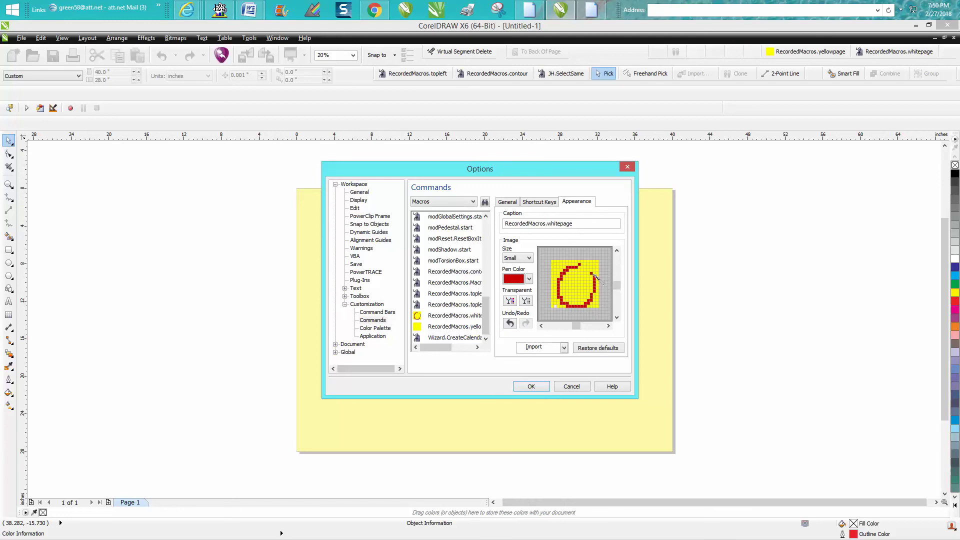
pyautogui.moveTo(586, 308)
pyautogui.mouseDown()
pyautogui.moveTo(588, 267)
pyautogui.moveTo(593, 303)
pyautogui.mouseUp()
pyautogui.click(532, 386)
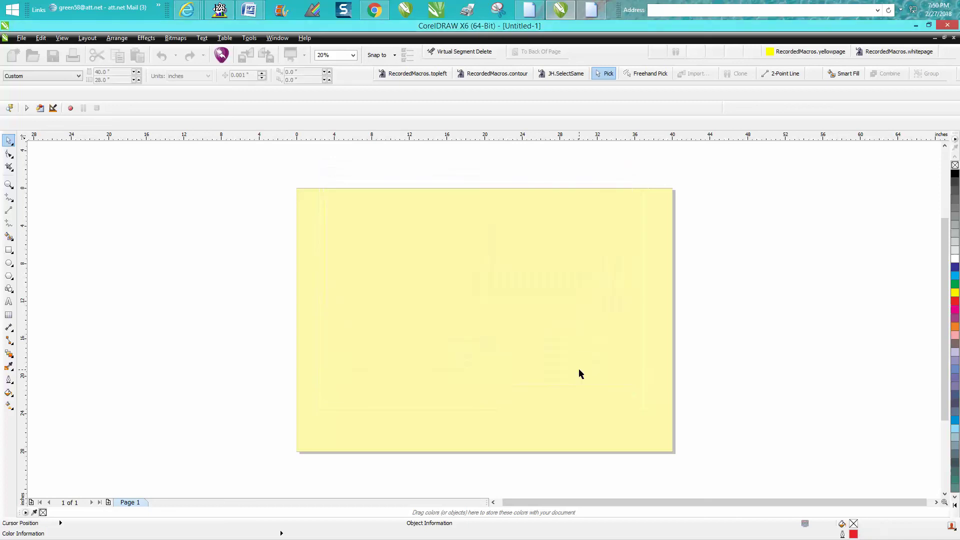
pyautogui.click(862, 58)
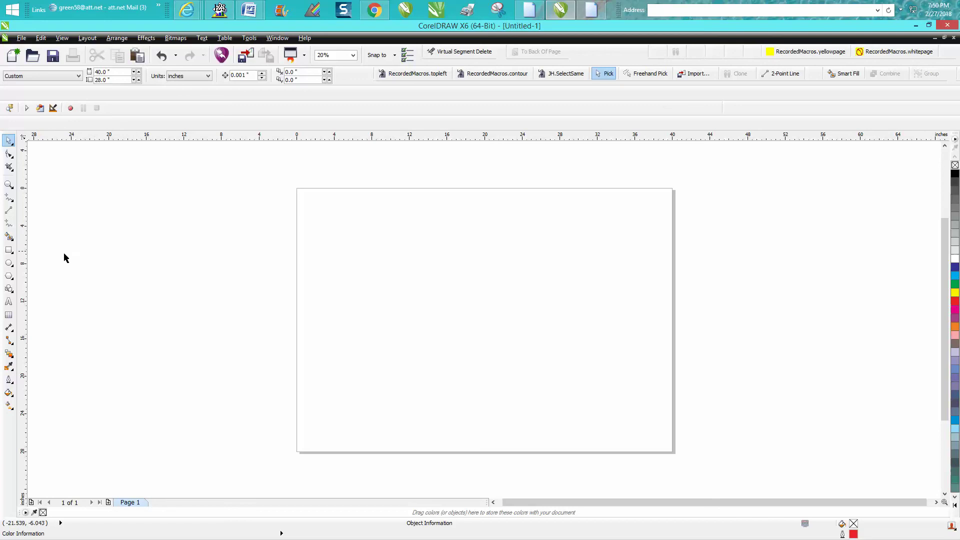
pyautogui.click(825, 54)
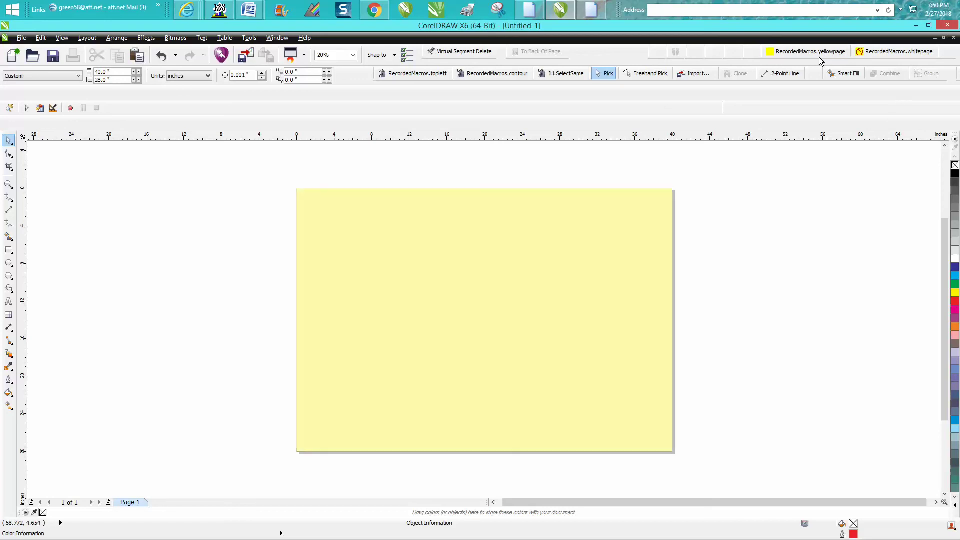
pyautogui.click(868, 53)
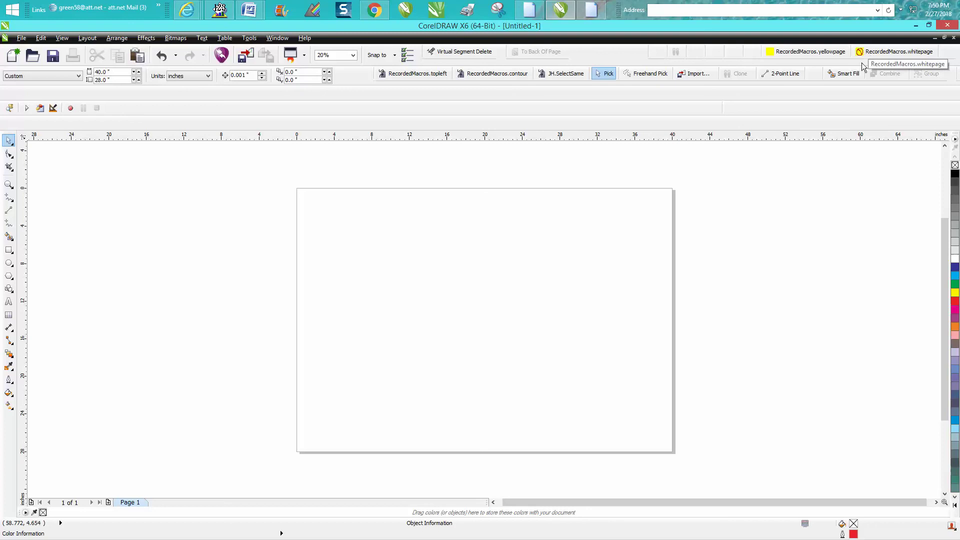
pyautogui.click(802, 52)
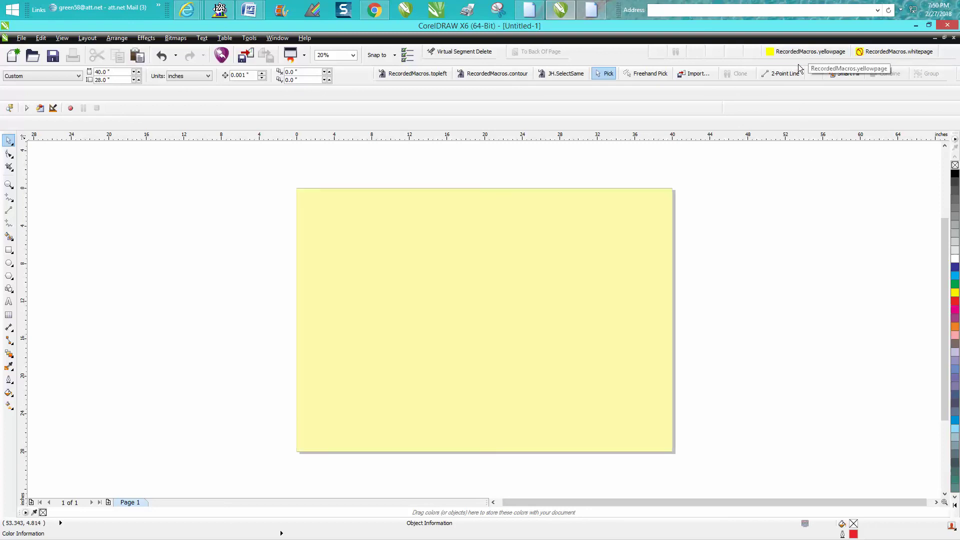